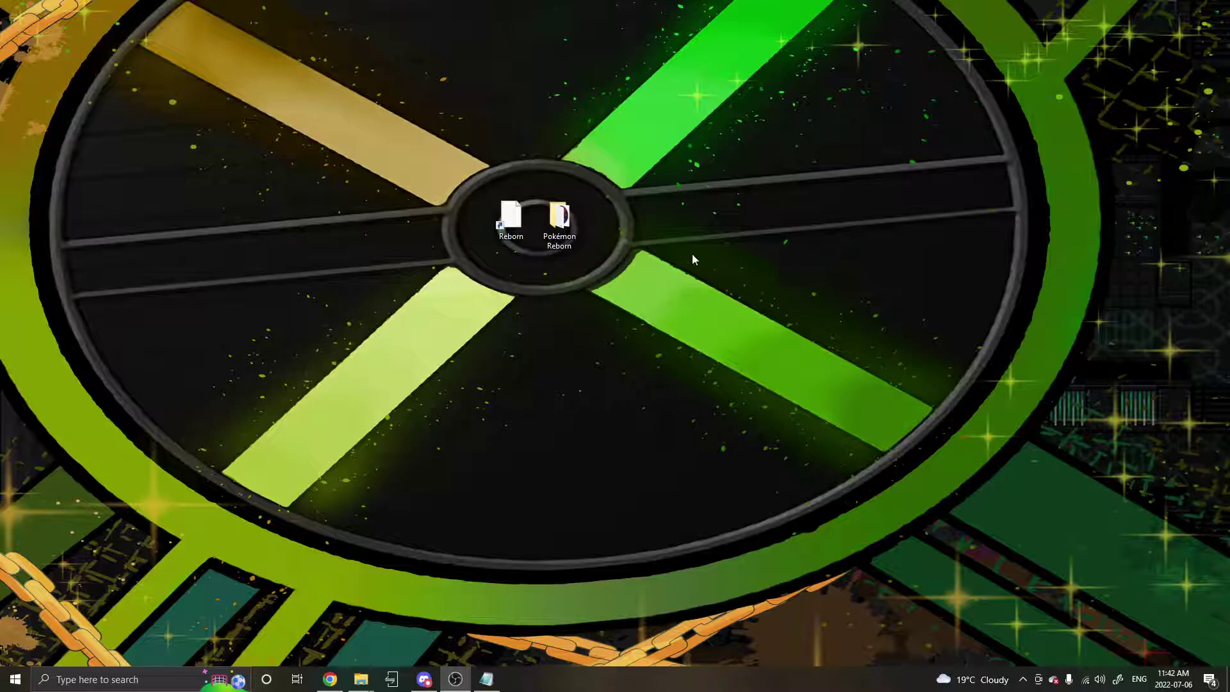
Step: Open the Pokémon Reborn folder's Save Folder Shortcut to show the Saved Games › Pokemon Reborn save files
{"action": "double_click", "coordinate": [560, 216]}
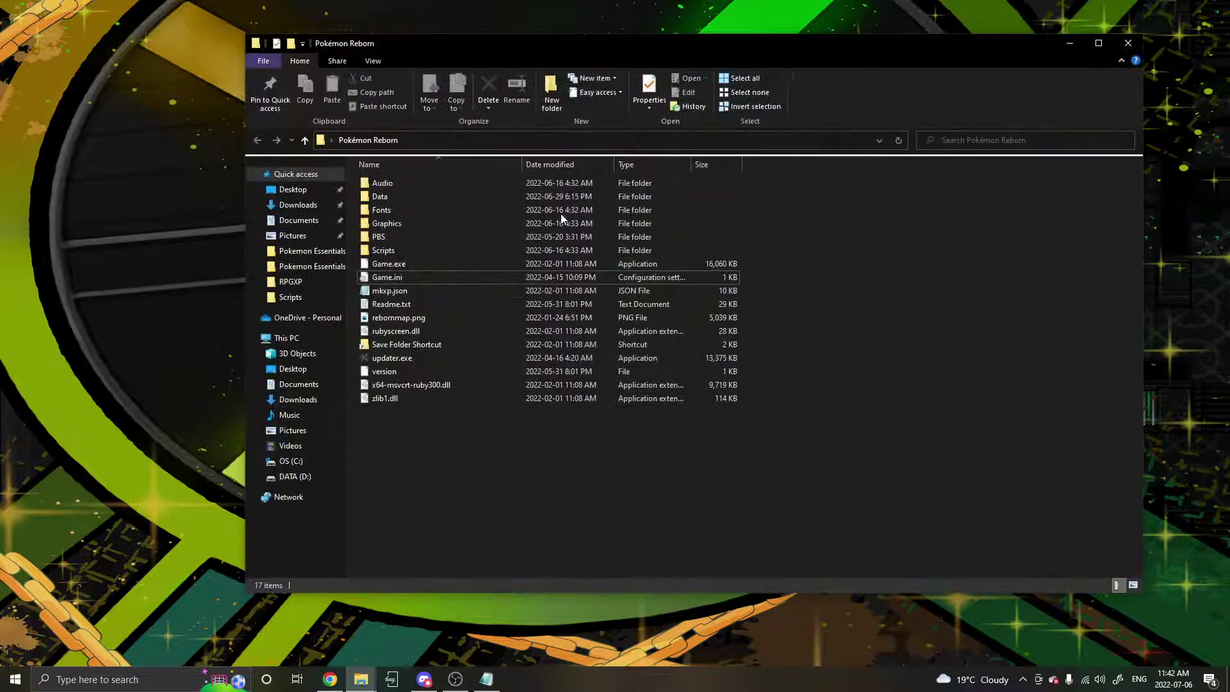
{"action": "left_click", "coordinate": [436, 347]}
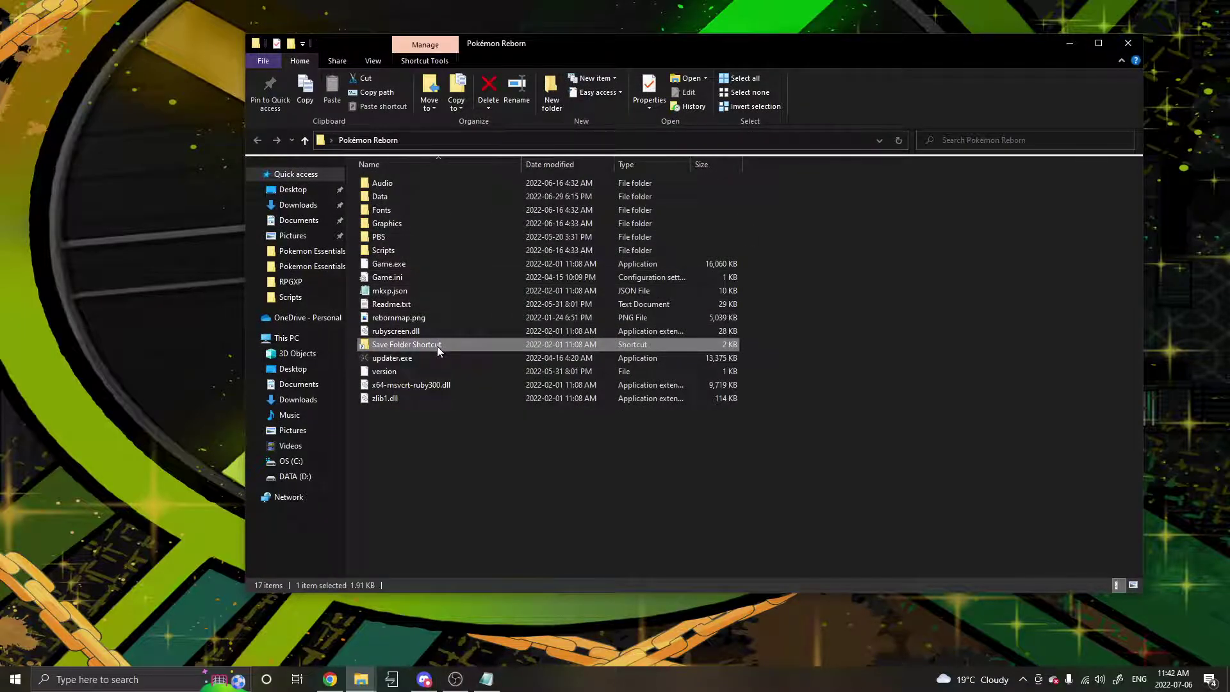
{"action": "mouse_move", "coordinate": [358, 680]}
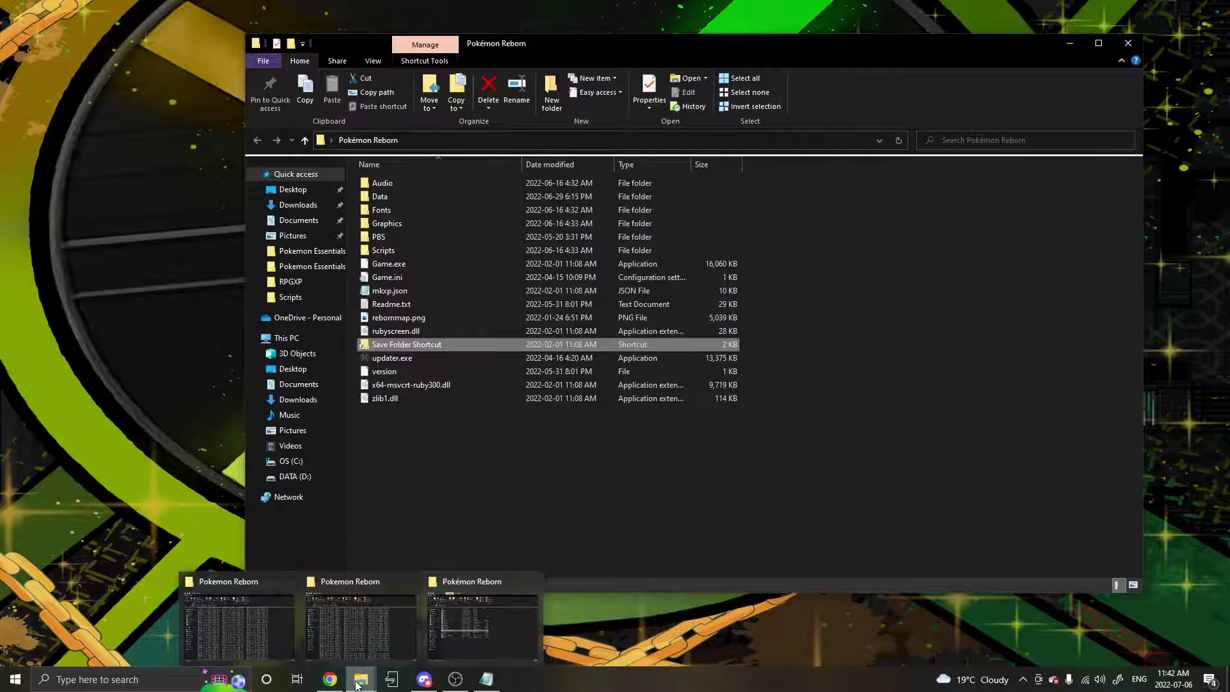
{"action": "left_click", "coordinate": [338, 637]}
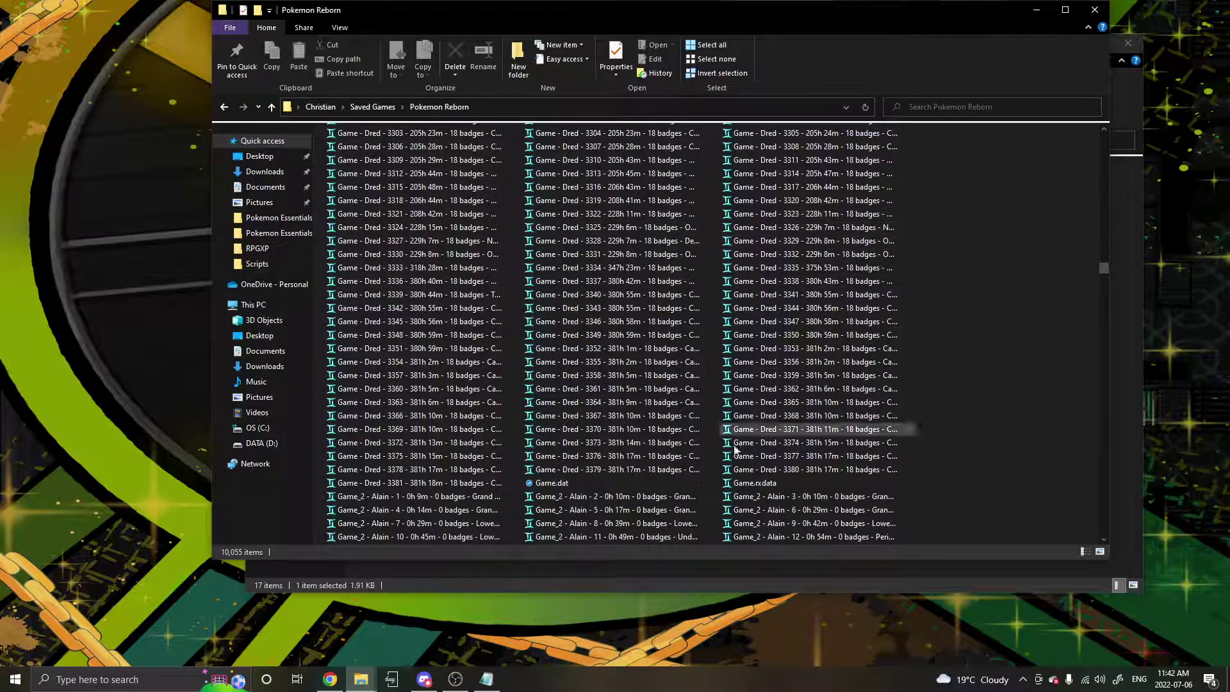
{"action": "left_click", "coordinate": [740, 483]}
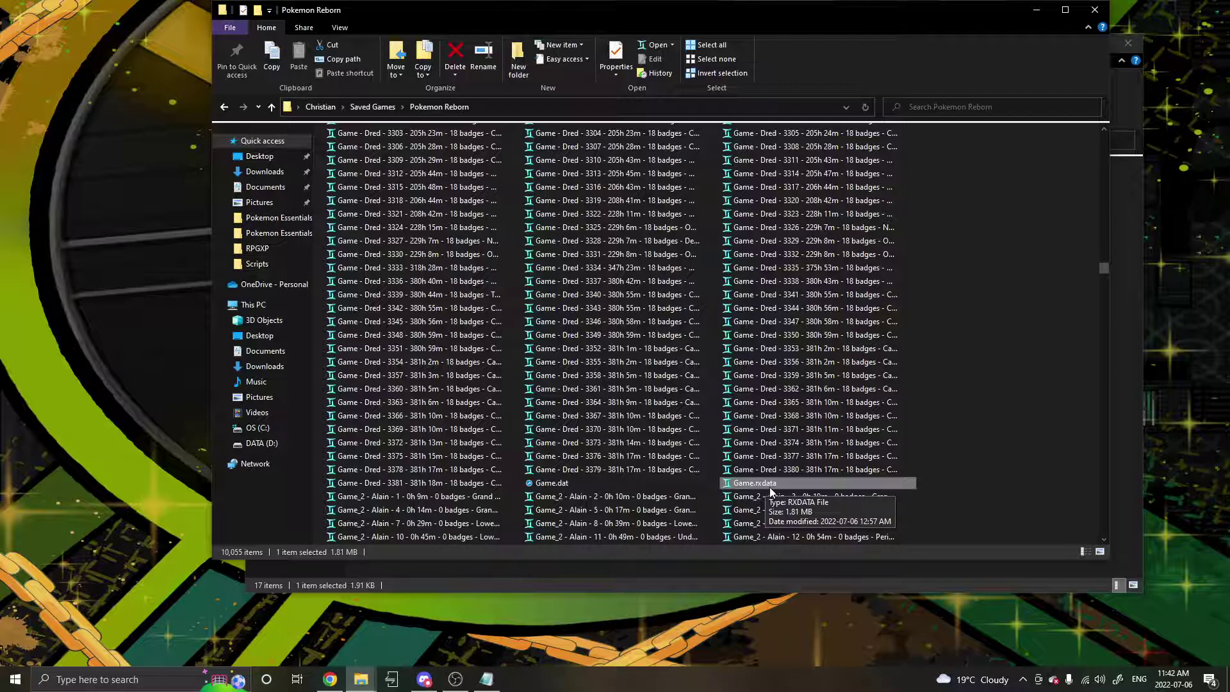
{"action": "right_click", "coordinate": [770, 487]}
{"action": "left_click", "coordinate": [788, 460]}
{"action": "type", "text": "Ga"}
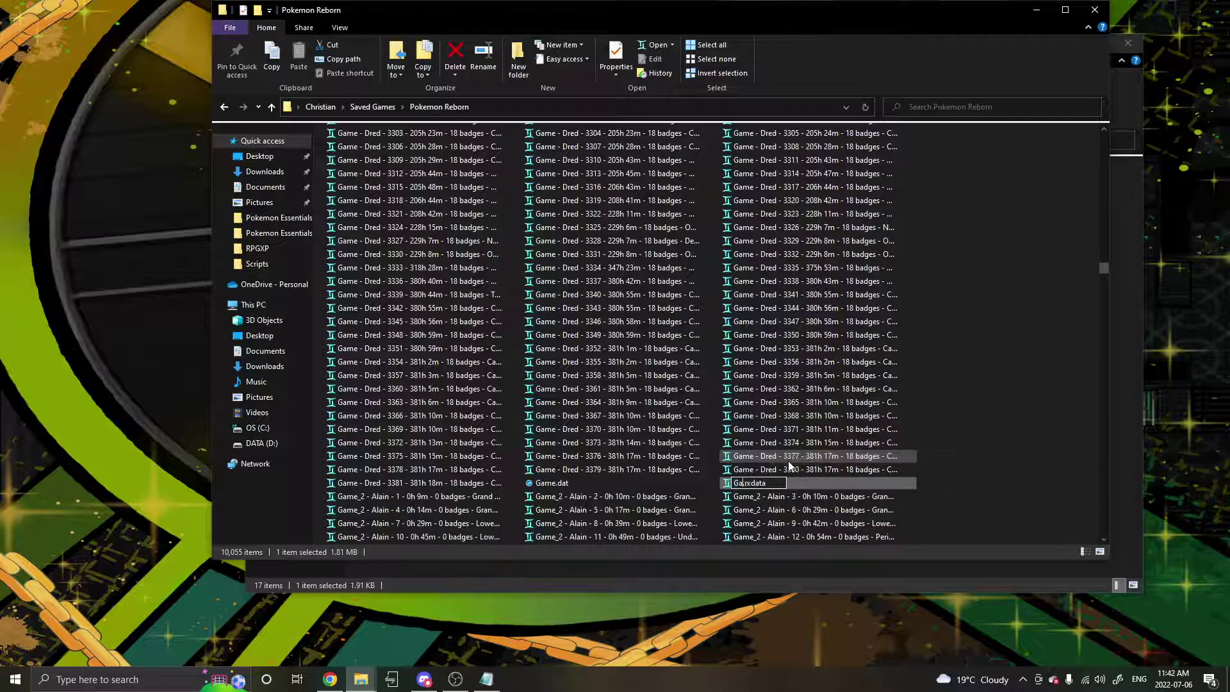
{"action": "type", "text": "me_"}
{"action": "key", "text": "BackSpace"}
{"action": "key", "text": "Return"}
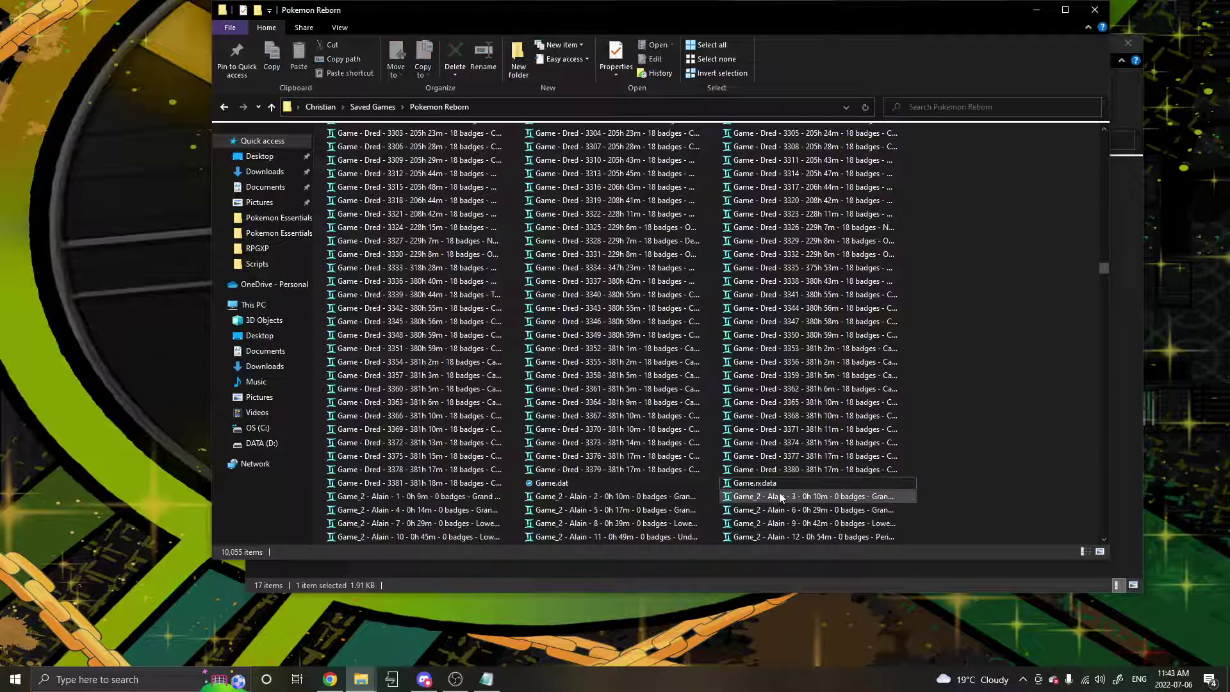
Step: Move Game.rxdata to the desktop and rename the Dred 3381 backup save to Game
{"action": "left_click_drag", "start_coordinate": [775, 483], "coordinate": [86, 282]}
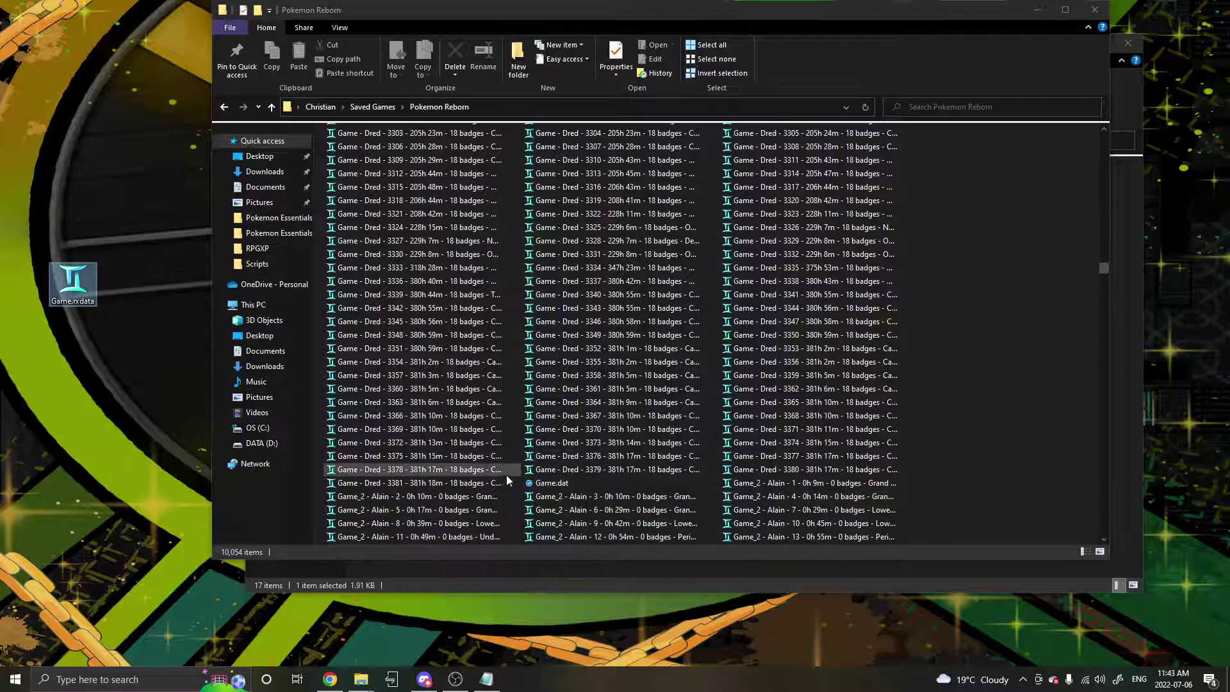
{"action": "left_click", "coordinate": [461, 485]}
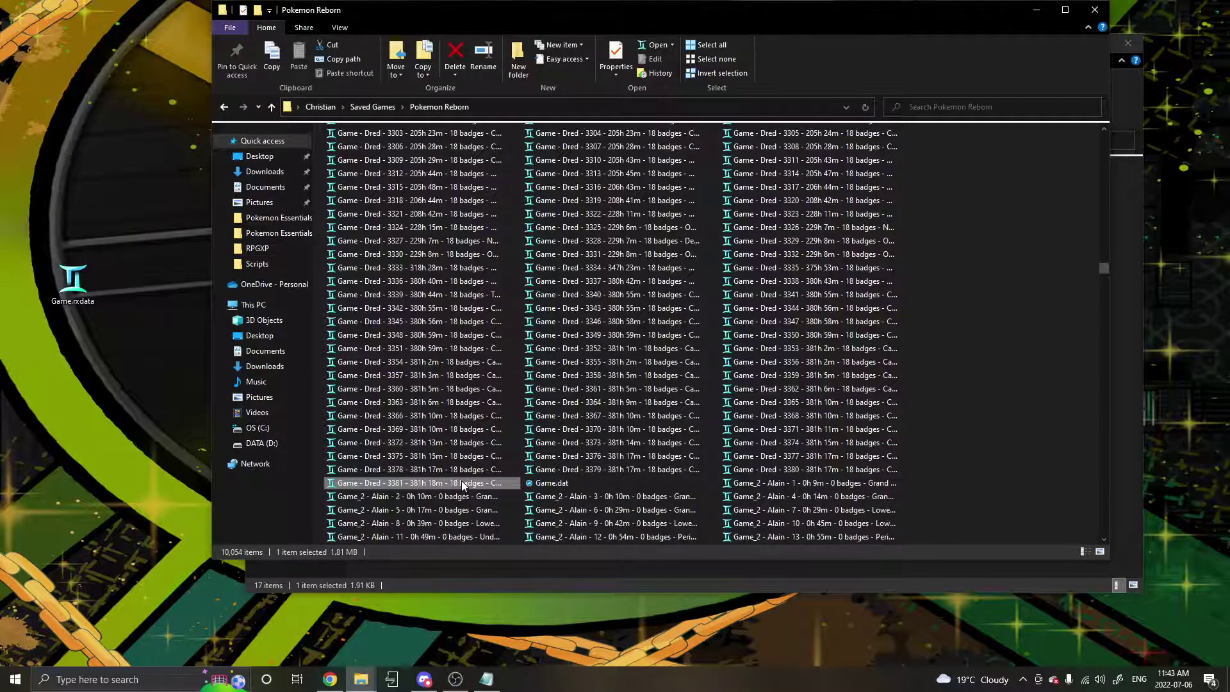
{"action": "right_click", "coordinate": [463, 485]}
{"action": "left_click", "coordinate": [497, 458]}
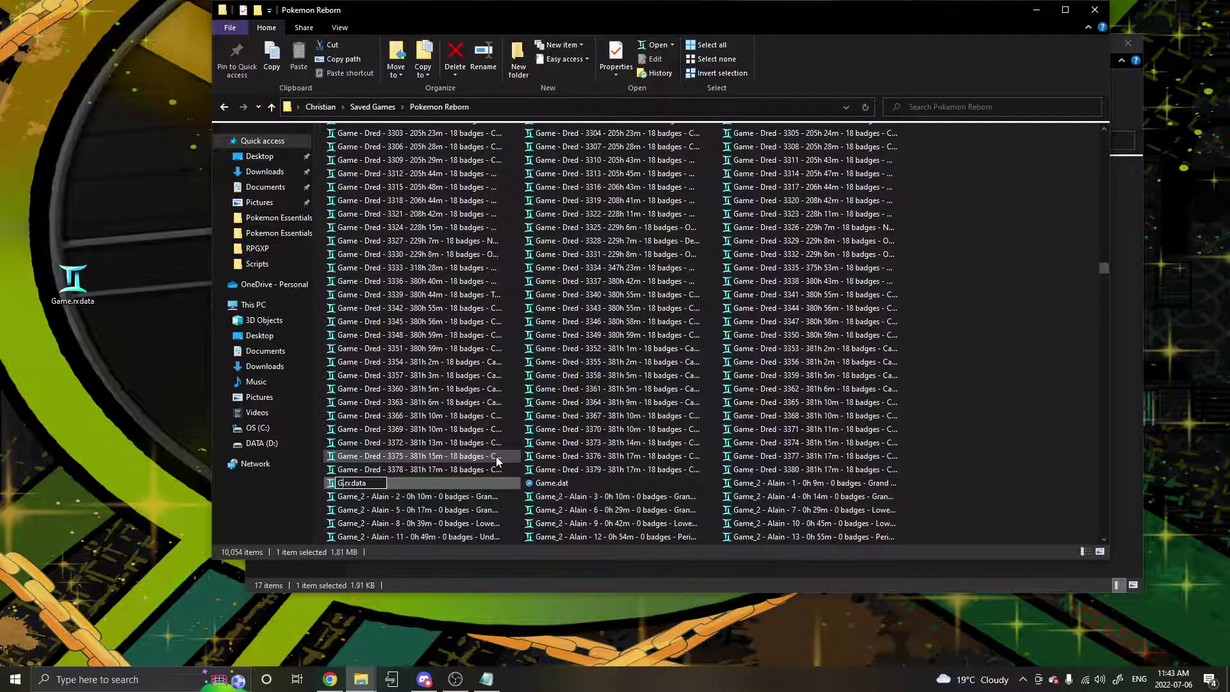
{"action": "type", "text": "Game"}
{"action": "key", "text": "Return"}
{"action": "left_click", "coordinate": [1094, 10]}
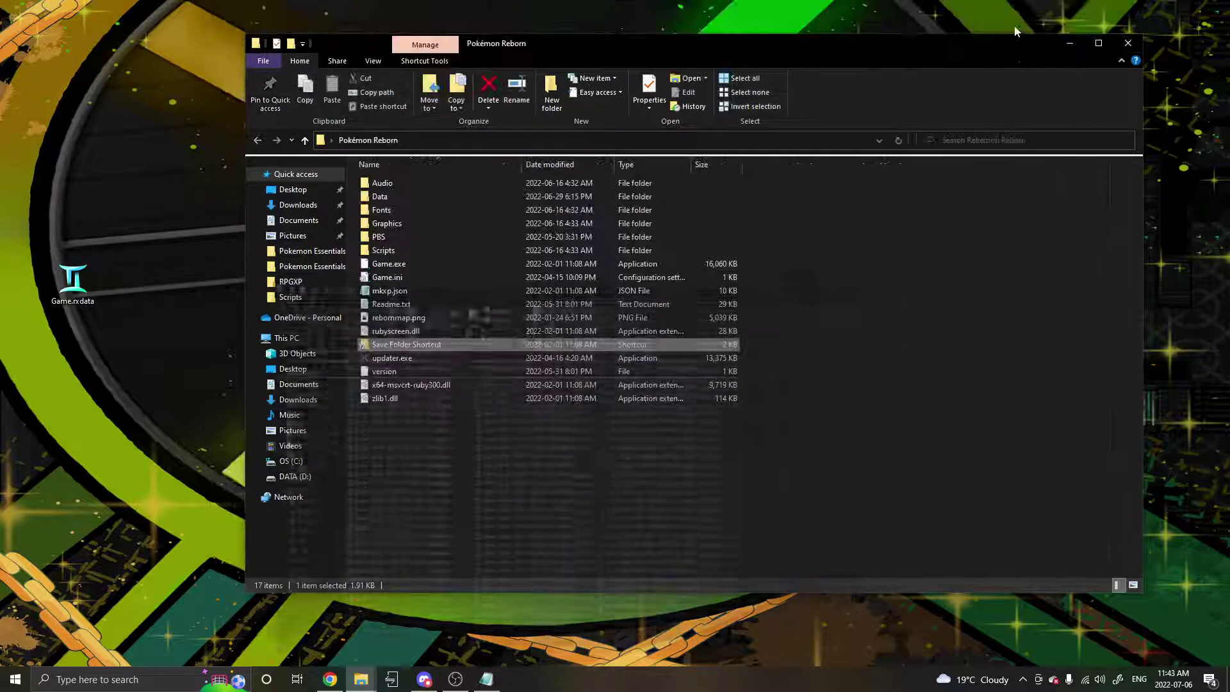
{"action": "left_click", "coordinate": [1070, 43]}
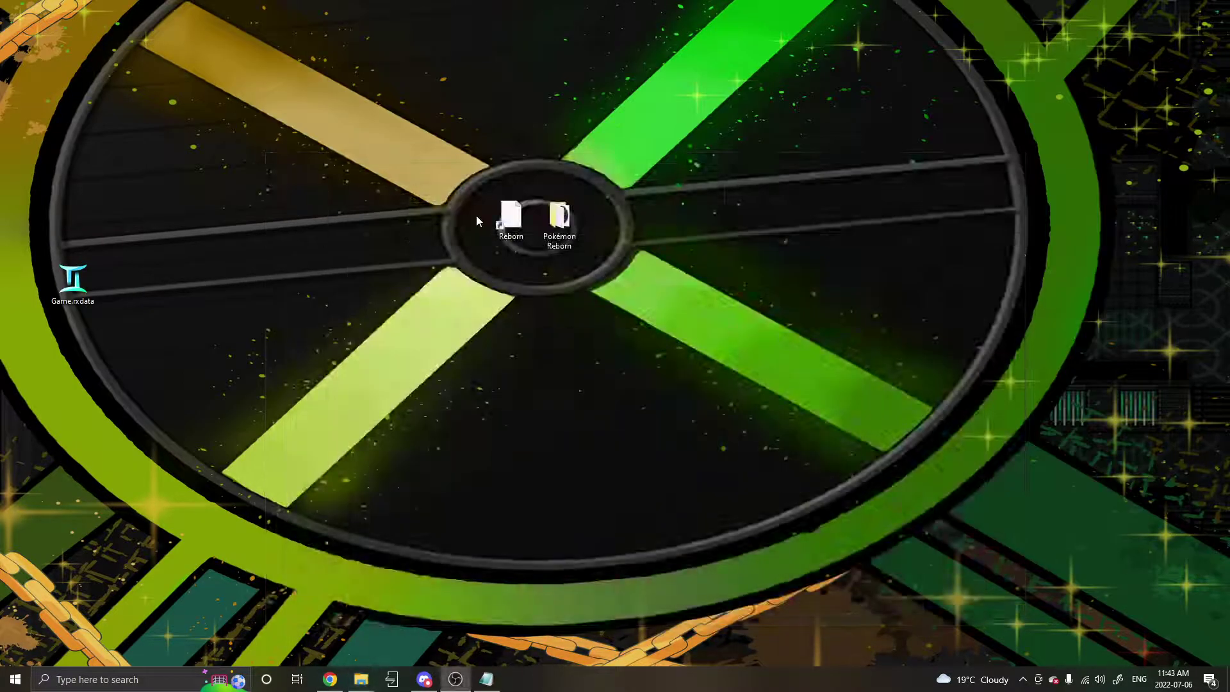
{"action": "double_click", "coordinate": [512, 211]}
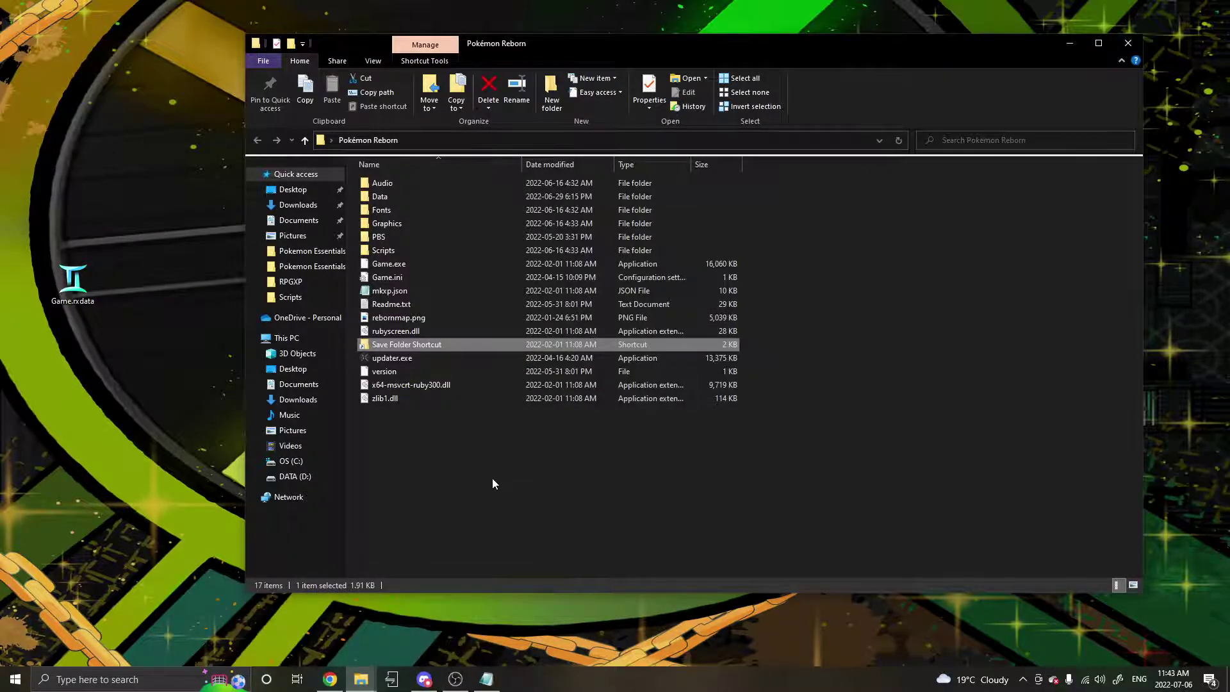
Step: Delete Game.dat from the Pokemon Reborn save folder, then minimise both Explorer windows
{"action": "left_click", "coordinate": [380, 672]}
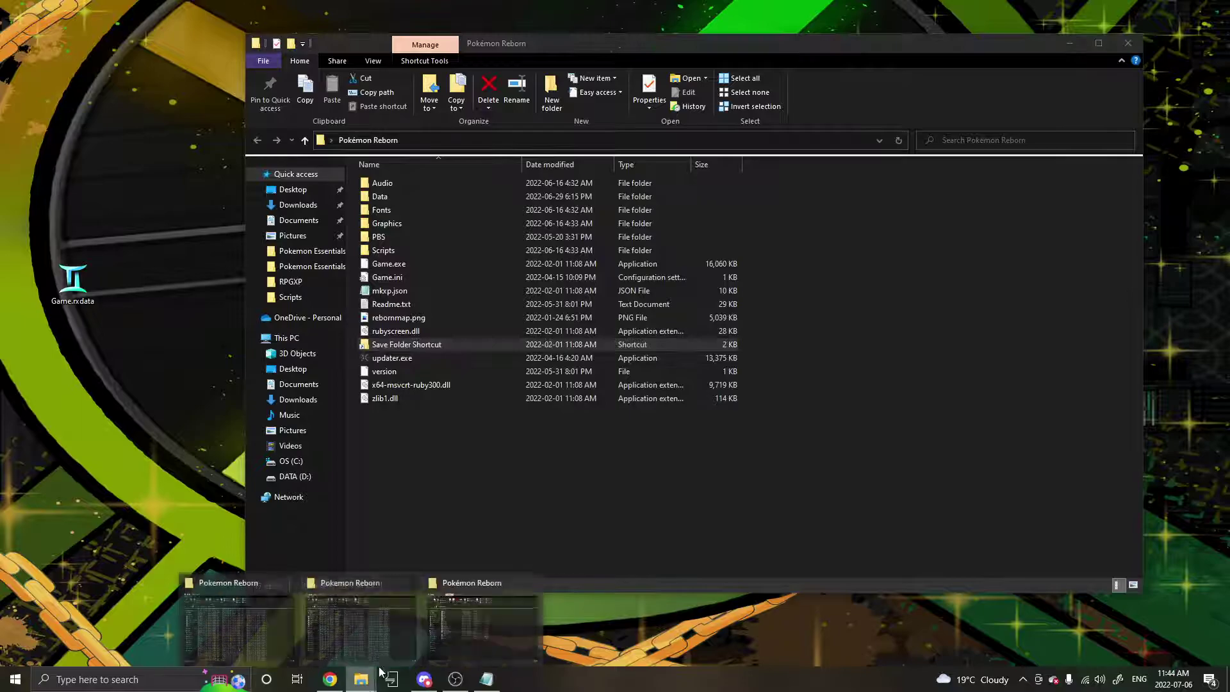
{"action": "left_click", "coordinate": [365, 618]}
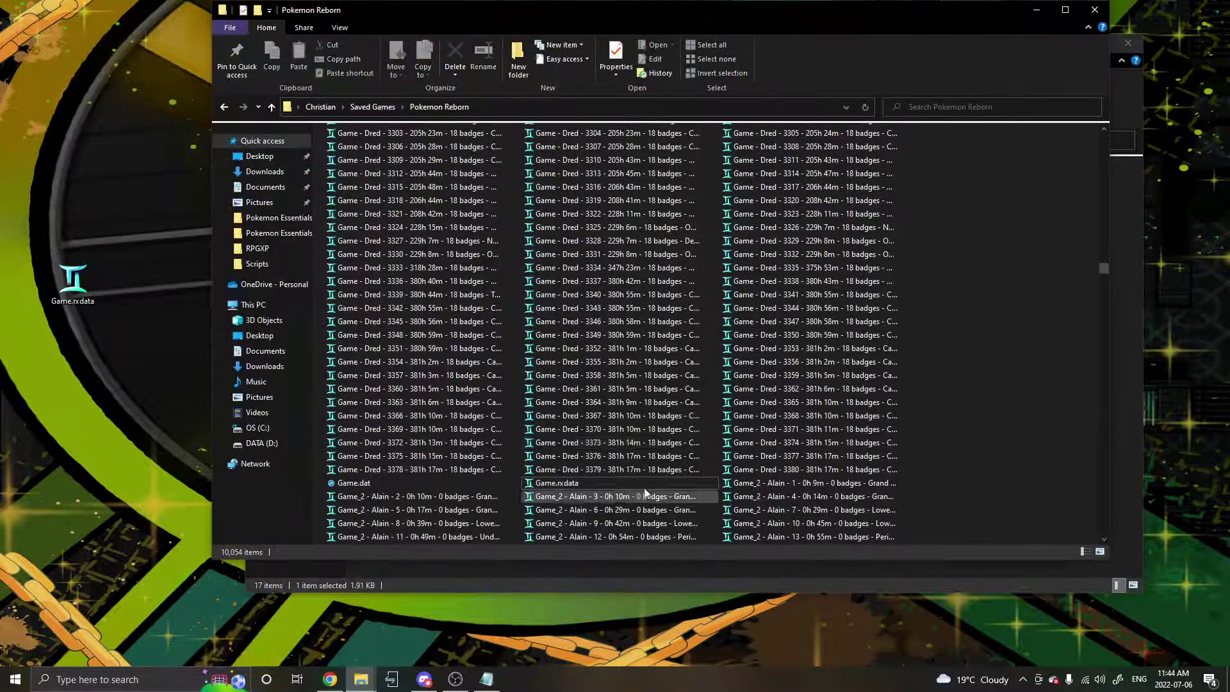
{"action": "left_click", "coordinate": [369, 485]}
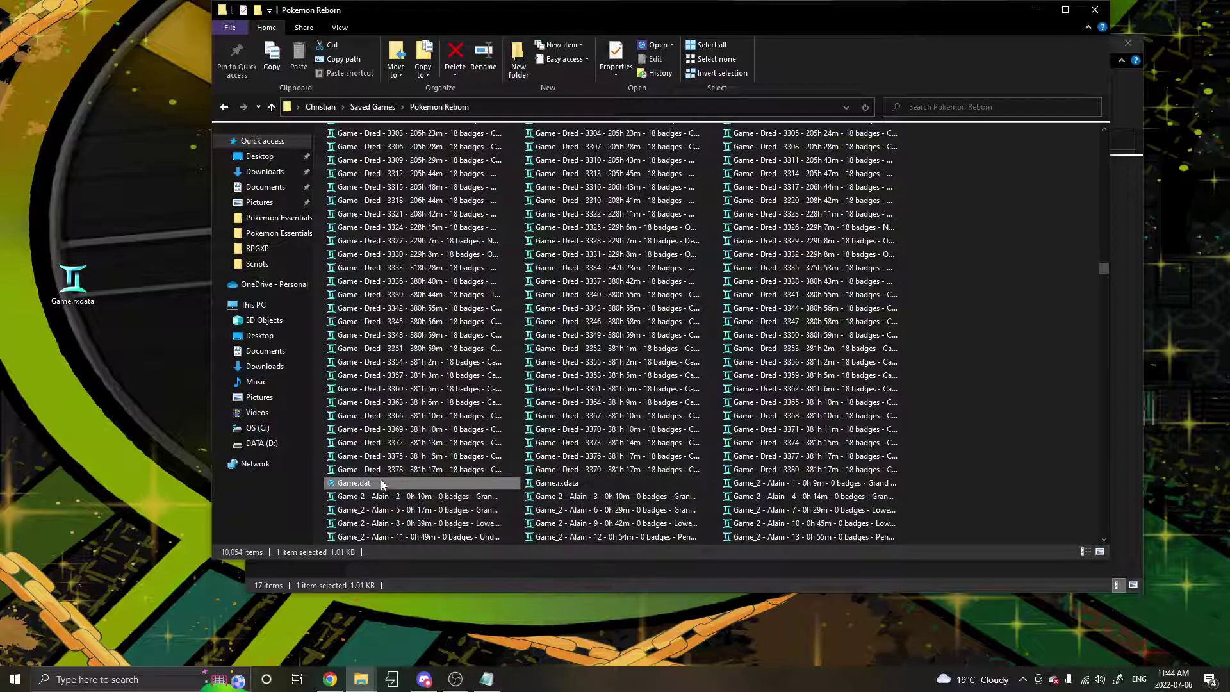
{"action": "right_click", "coordinate": [374, 484]}
{"action": "left_click", "coordinate": [410, 443]}
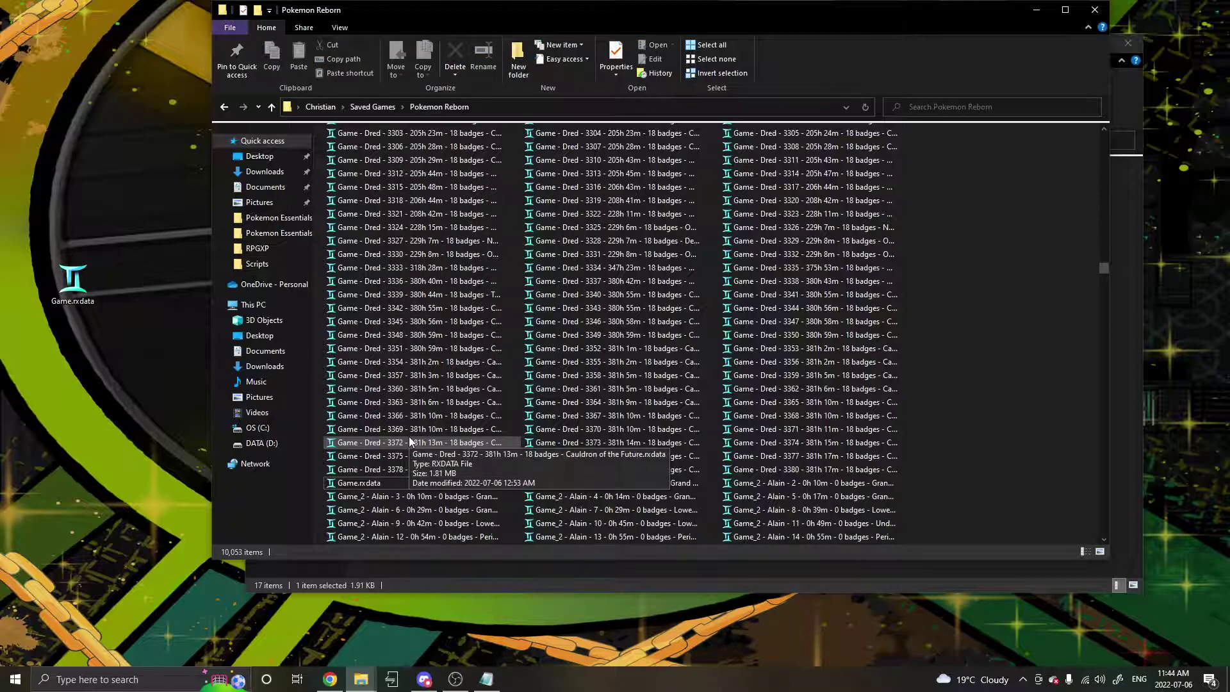
{"action": "left_click", "coordinate": [1037, 9]}
{"action": "left_click", "coordinate": [1066, 45]}
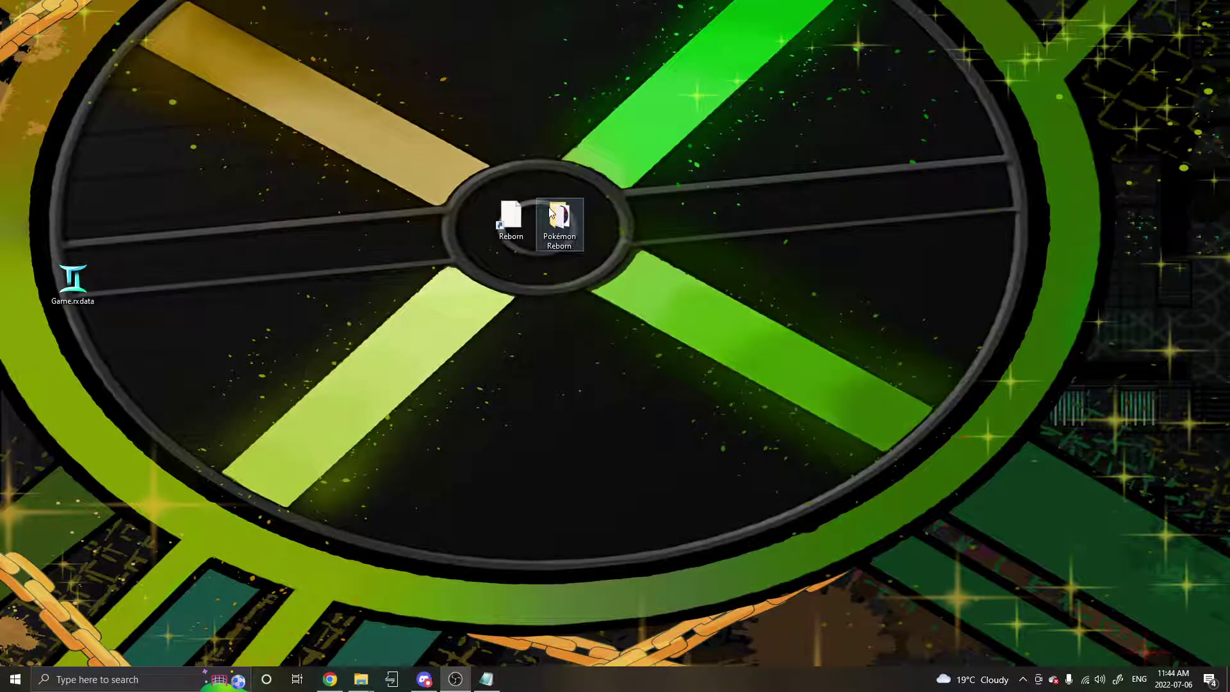
Step: Launch Pokemon Reborn, skip the splash, and open Options from the load menu with the 18-badge save
{"action": "double_click", "coordinate": [555, 217]}
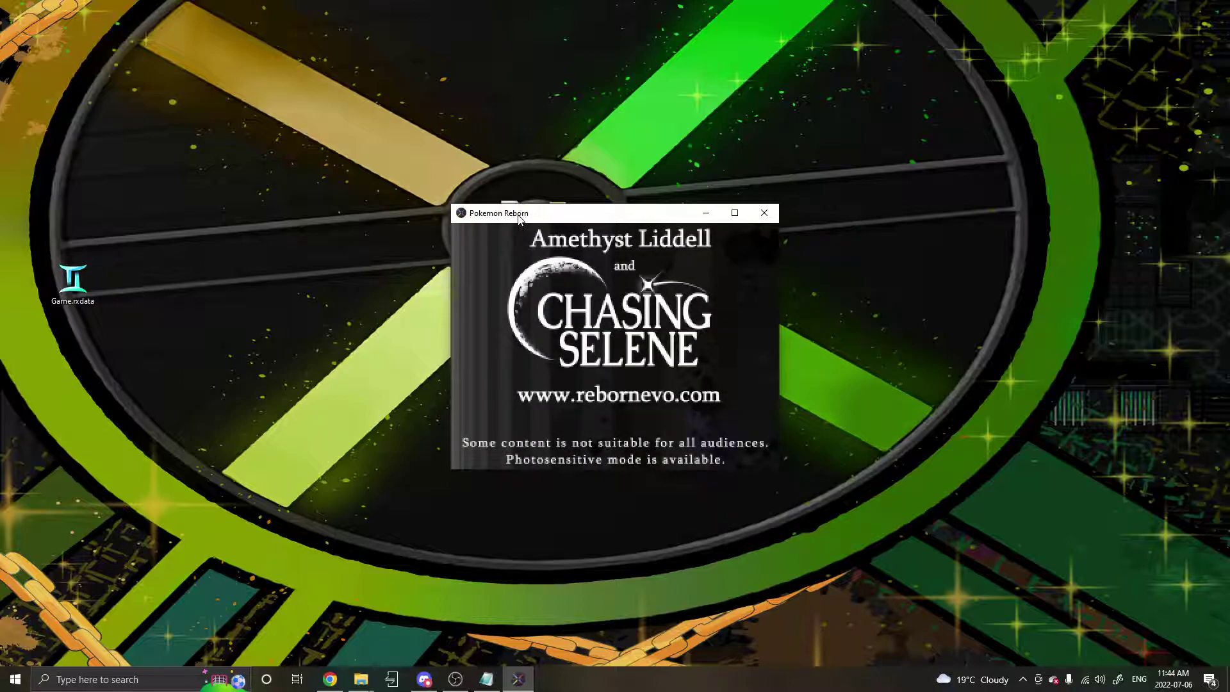
{"action": "key", "text": "Return"}
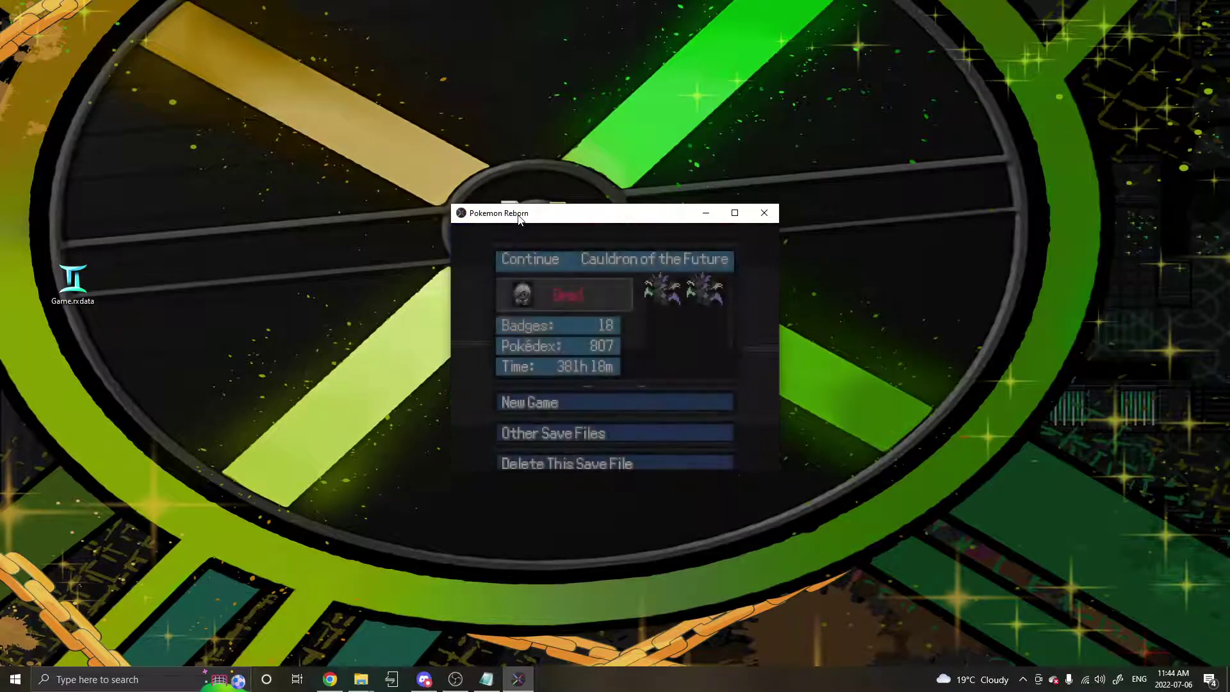
{"action": "key", "text": "Up"}
{"action": "key", "text": "Up"}
{"action": "key", "text": "Up"}
{"action": "key", "text": "Return"}
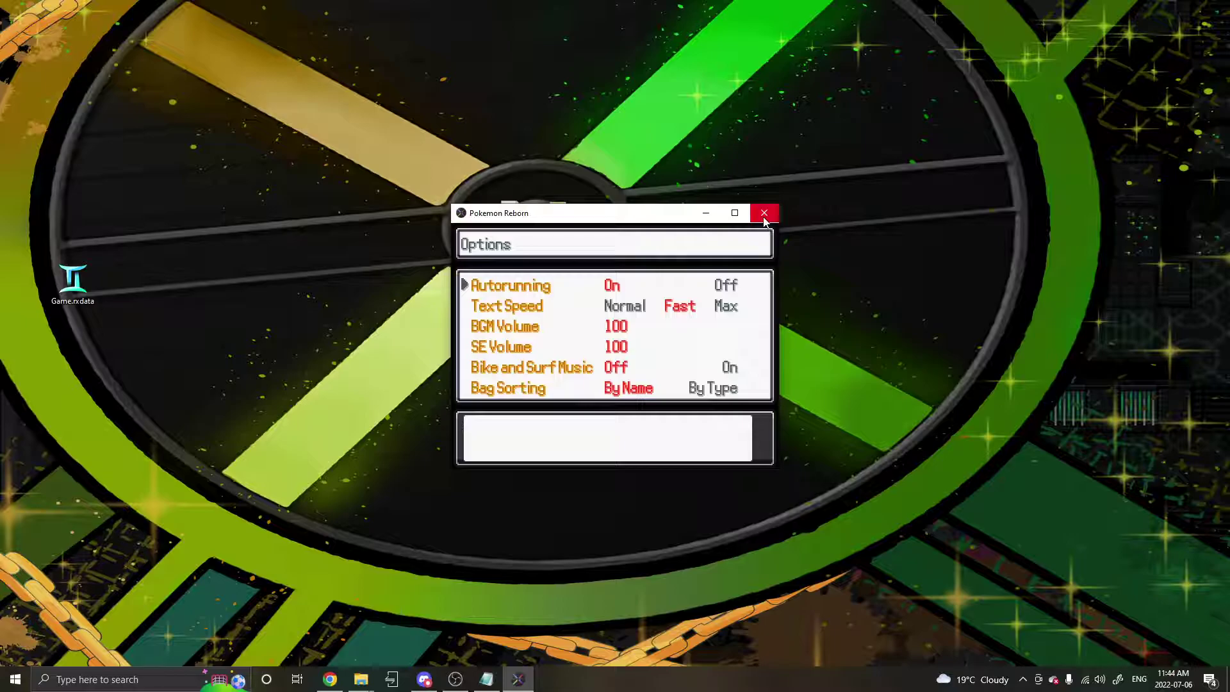
{"action": "left_click", "coordinate": [764, 220]}
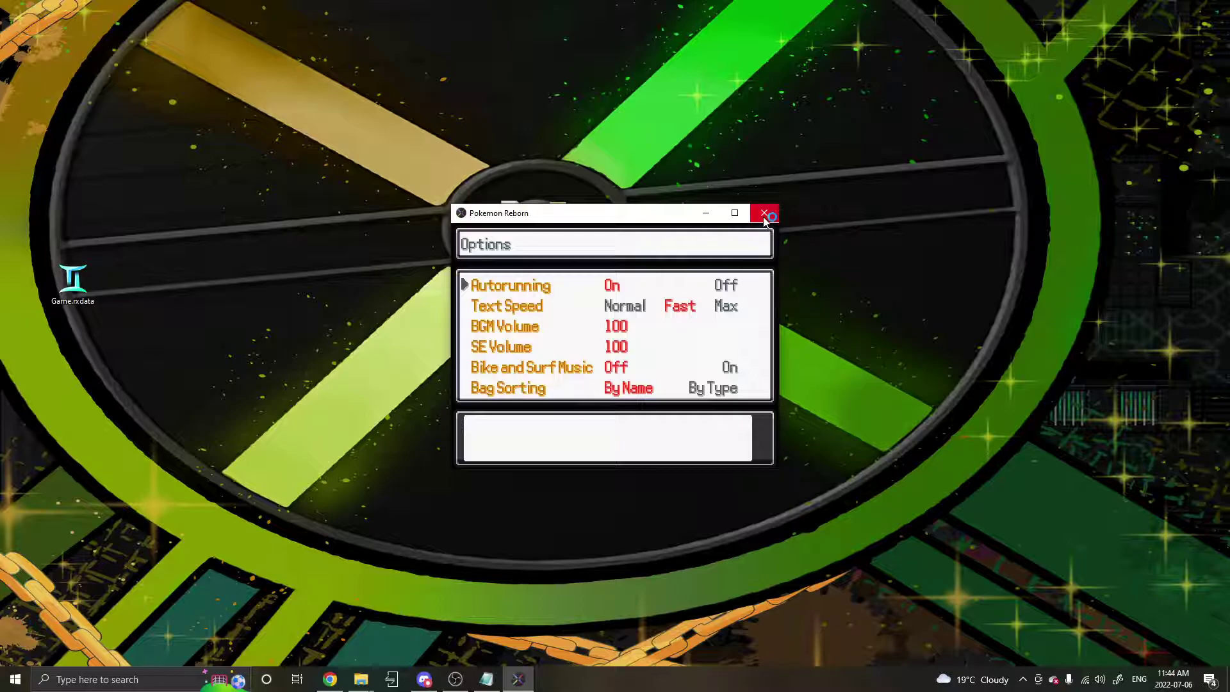